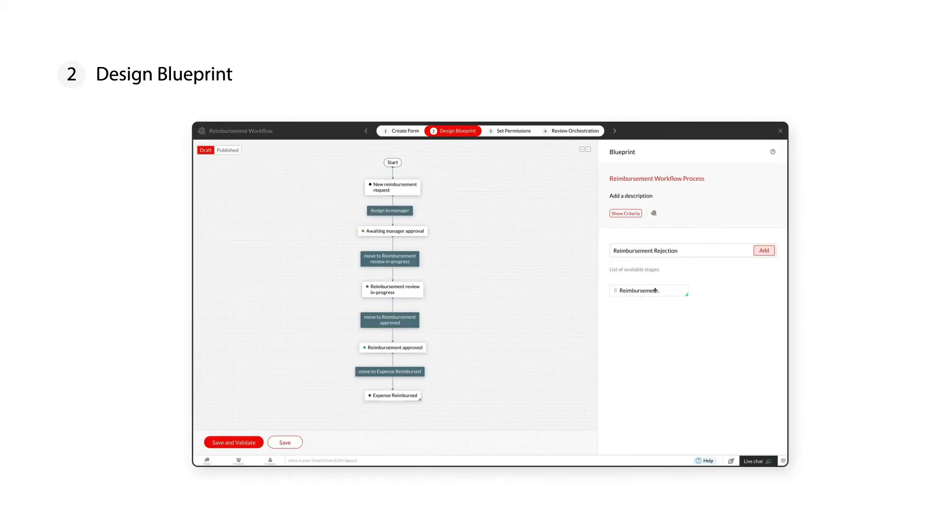
- Place the Reimbursement Rejection stage and grant card access to the HR team and HR - Associate role
{"action": "left_click_drag", "start_coordinate": [655, 290], "coordinate": [508, 258]}
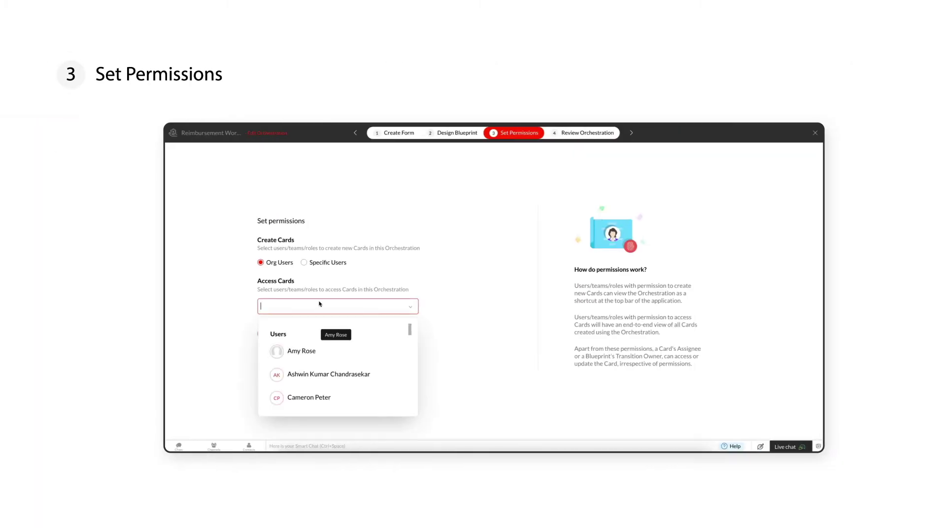
{"action": "type", "text": "hr"}
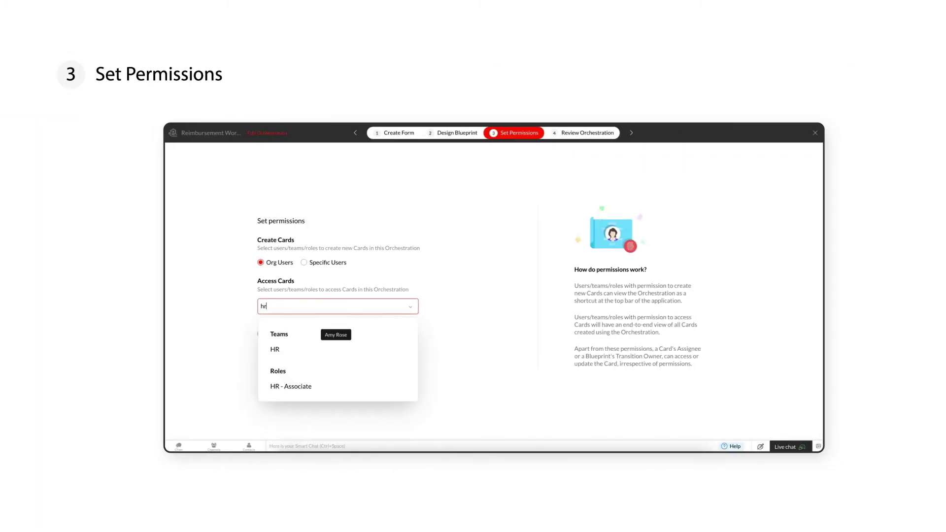
{"action": "left_click", "coordinate": [289, 348]}
{"action": "type", "text": "hr"}
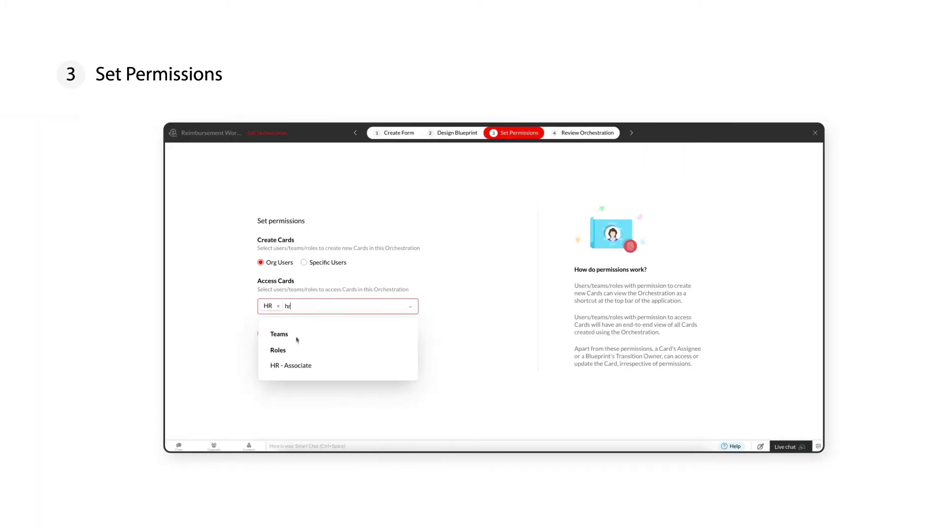
{"action": "left_click", "coordinate": [293, 373]}
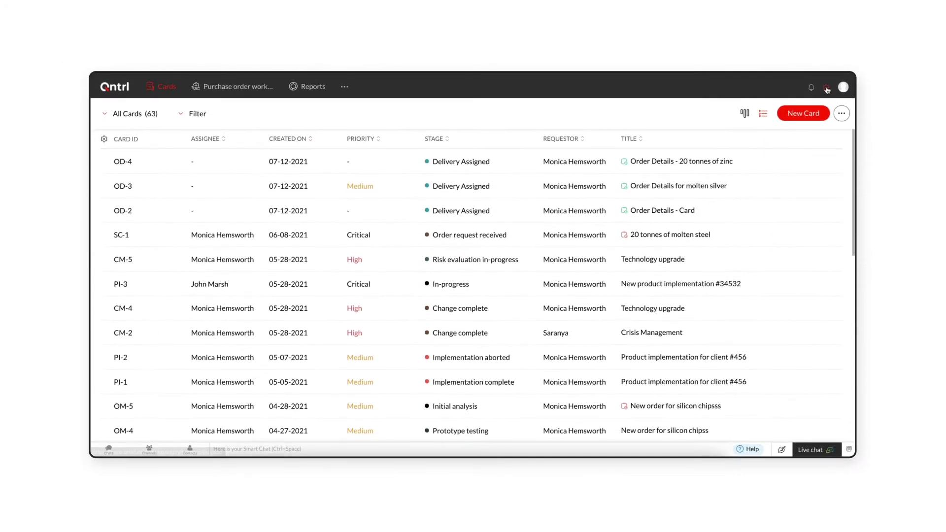
- Create the 'Reimbursement Workflow' orchestration, described as reimbursing all expenses made on behalf of the company
{"action": "left_click", "coordinate": [827, 89]}
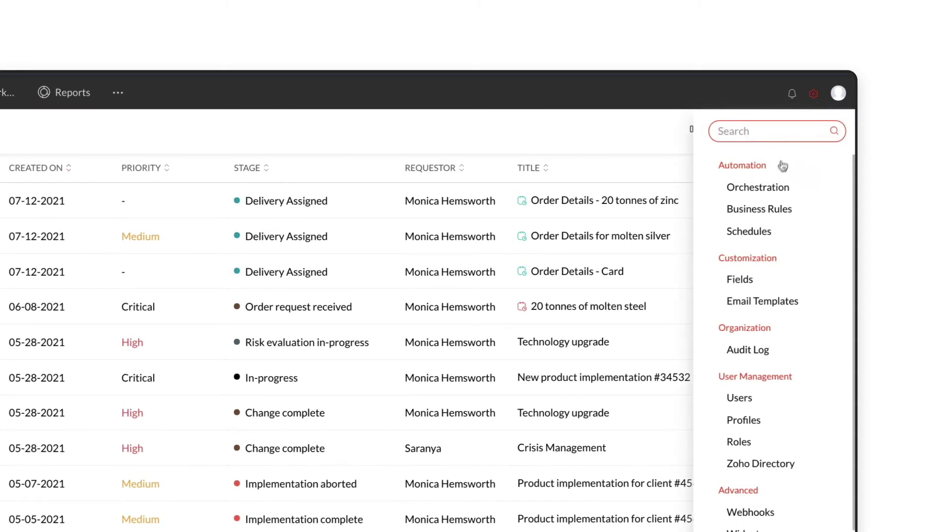
{"action": "left_click", "coordinate": [768, 187]}
{"action": "left_click", "coordinate": [777, 133]}
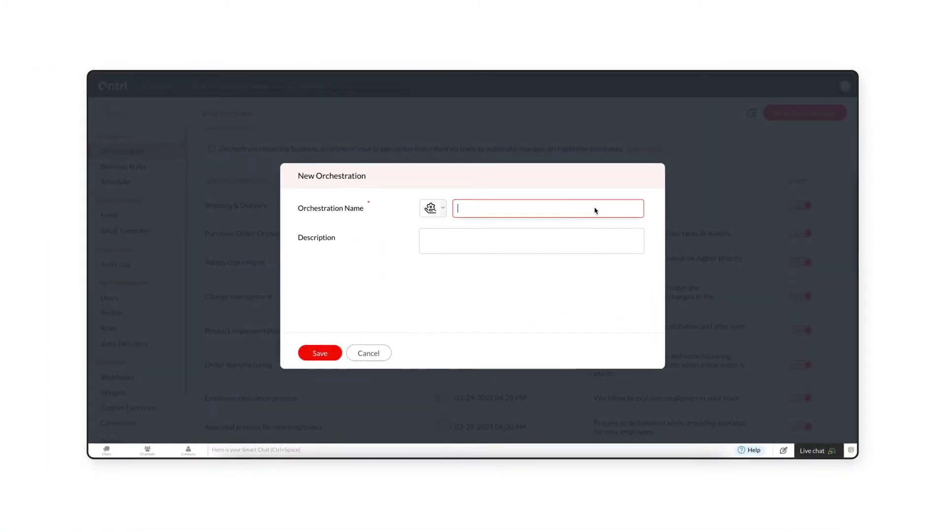
{"action": "type", "text": "Reimbursement Workflow"}
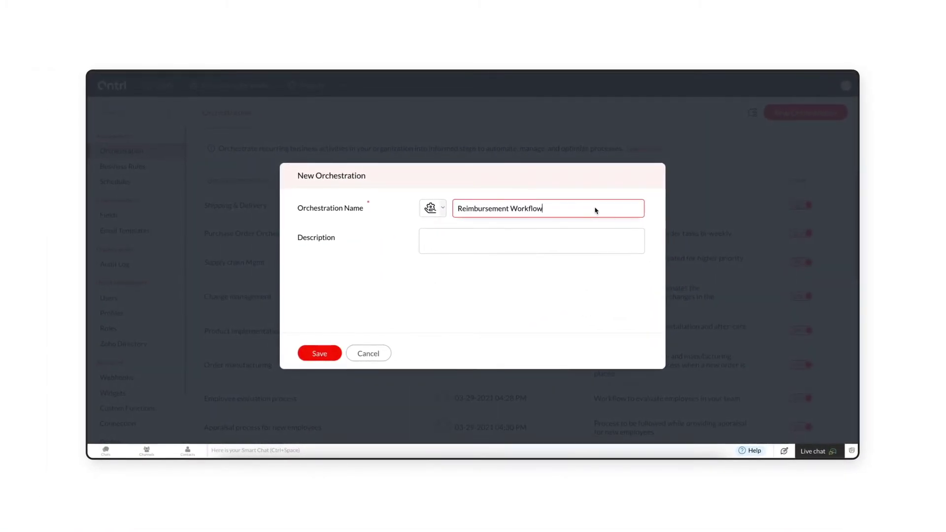
{"action": "left_click", "coordinate": [571, 238]}
{"action": "type", "text": "This orchestration will help reimburse all expenses made on behalf of the company."}
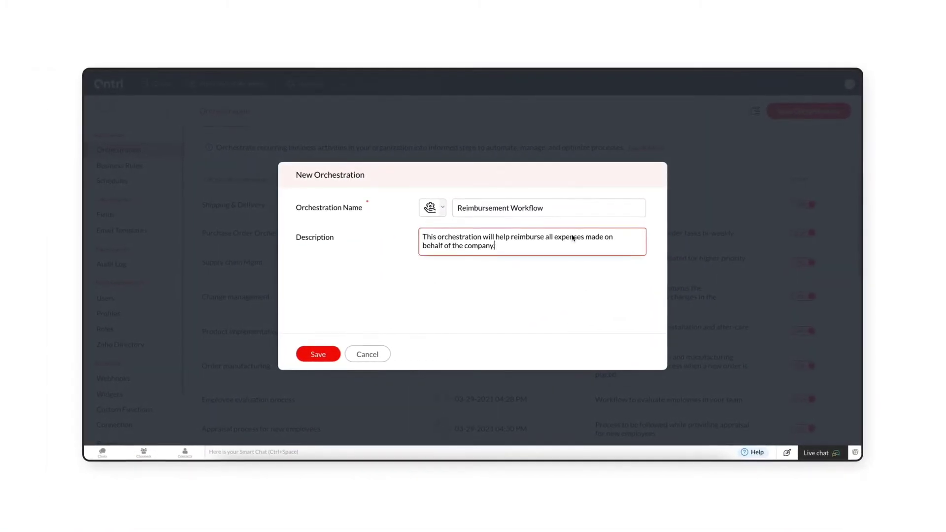
{"action": "left_click", "coordinate": [320, 355]}
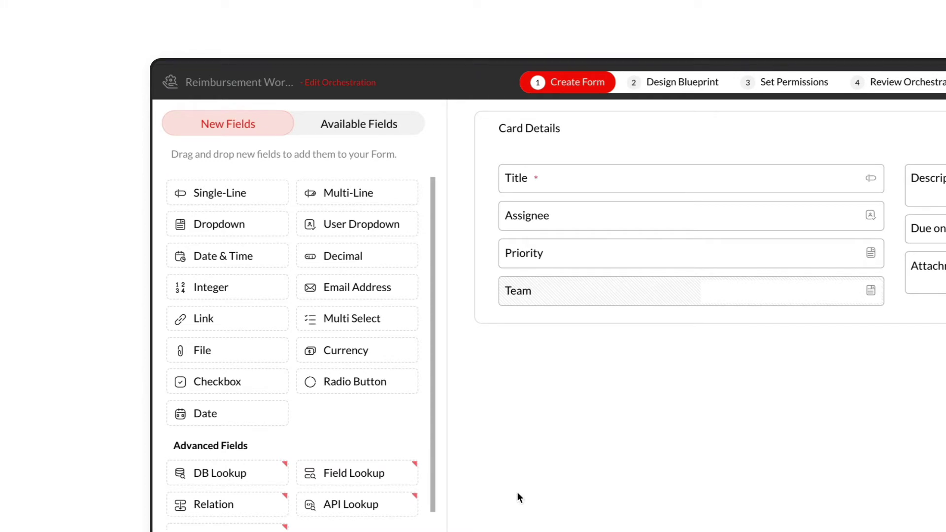
- Browse Available Fields, then add a Single-Line field to the Card Details section
{"action": "left_click", "coordinate": [399, 129]}
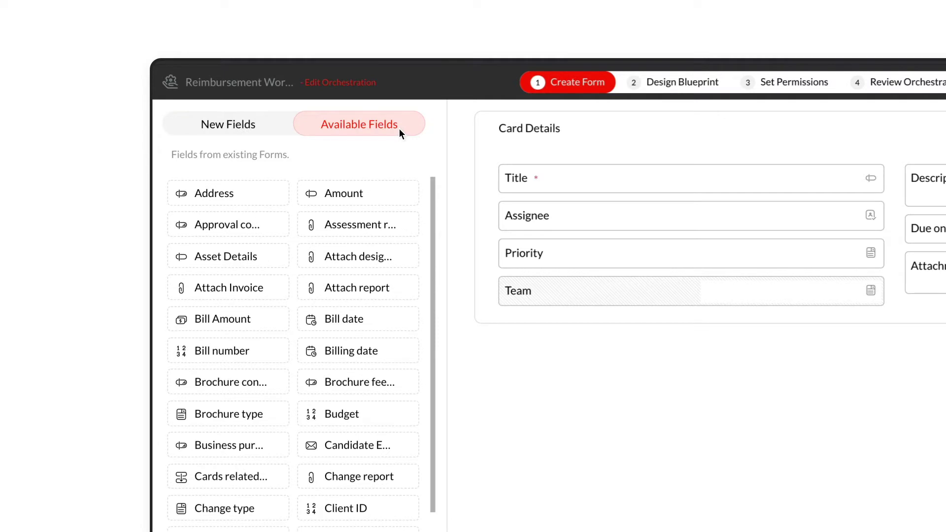
{"action": "left_click", "coordinate": [256, 132]}
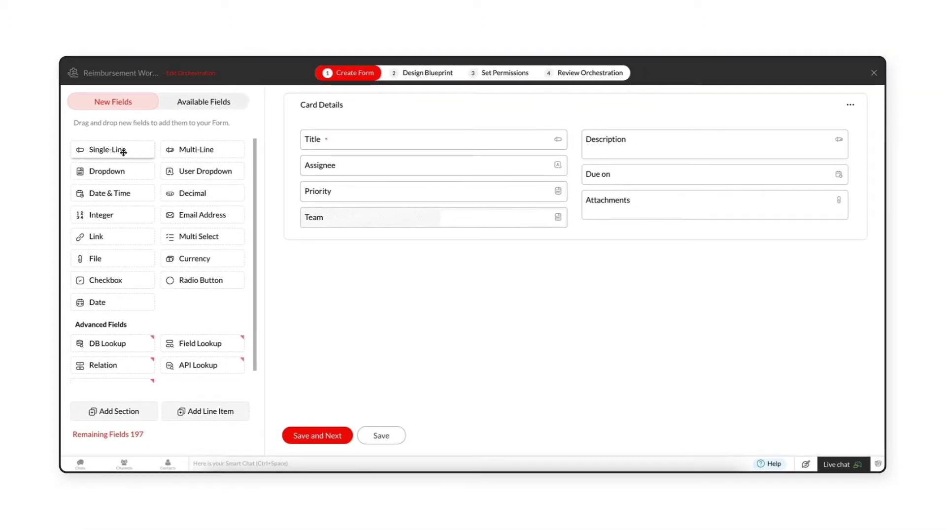
{"action": "left_click_drag", "start_coordinate": [120, 150], "coordinate": [354, 220]}
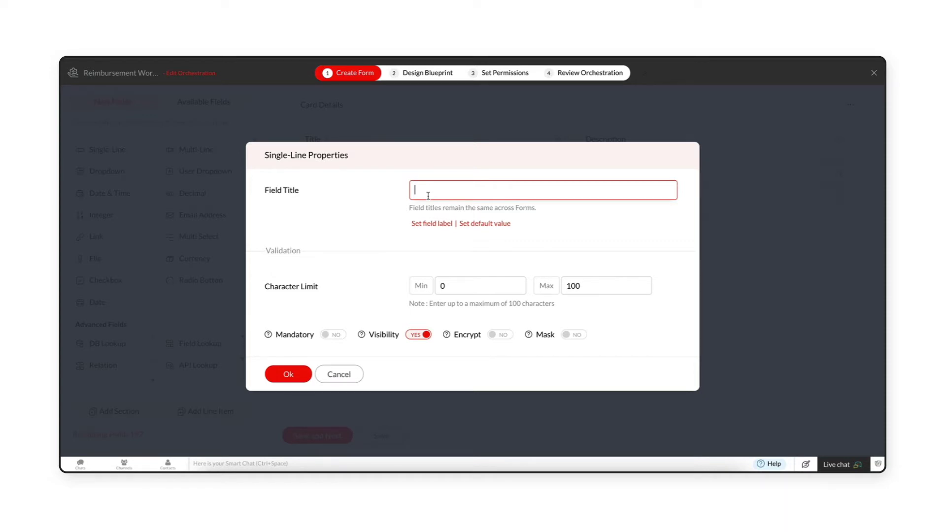
- Title the single-line field 'Name', label it 'Employee name', and set its default value to NIL
{"action": "type", "text": "Name"}
{"action": "left_click", "coordinate": [432, 223]}
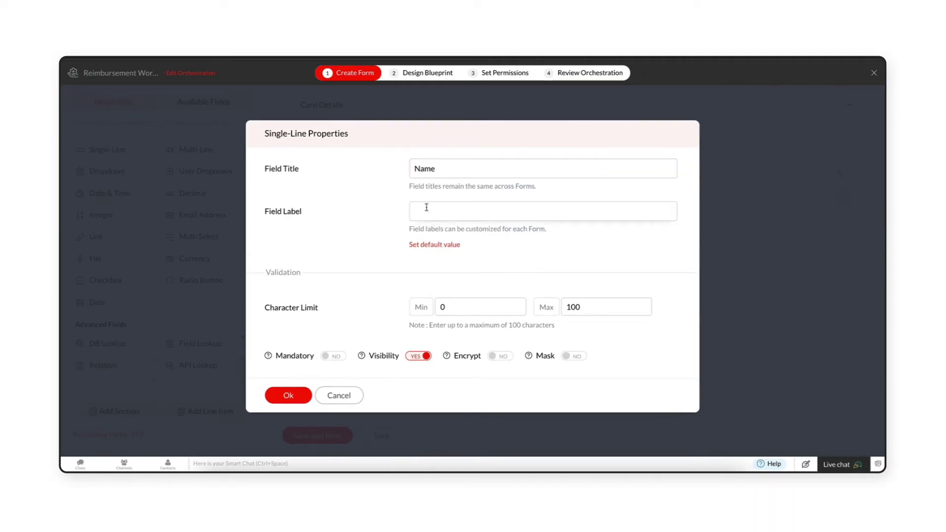
{"action": "left_click", "coordinate": [426, 211]}
{"action": "type", "text": "E"}
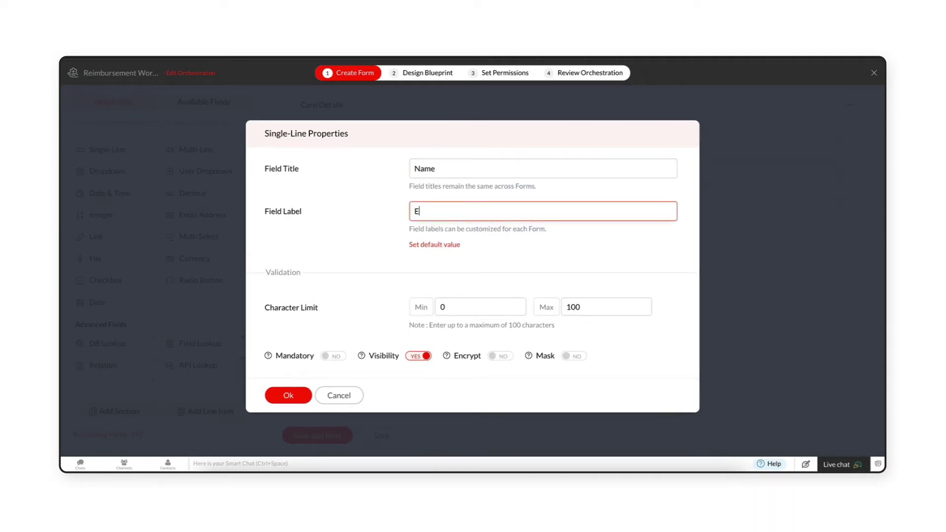
{"action": "type", "text": "mployee name"}
{"action": "left_click", "coordinate": [424, 245]}
{"action": "left_click", "coordinate": [424, 254]}
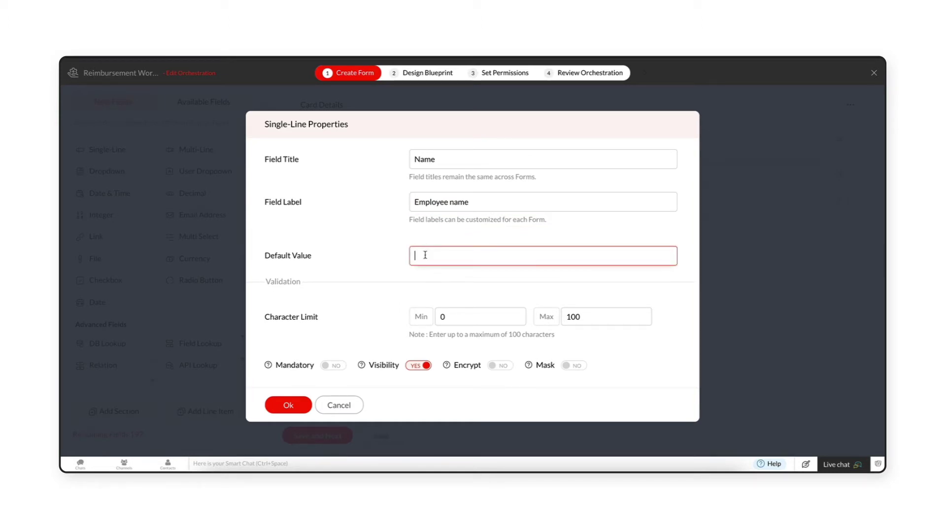
{"action": "type", "text": "NIL"}
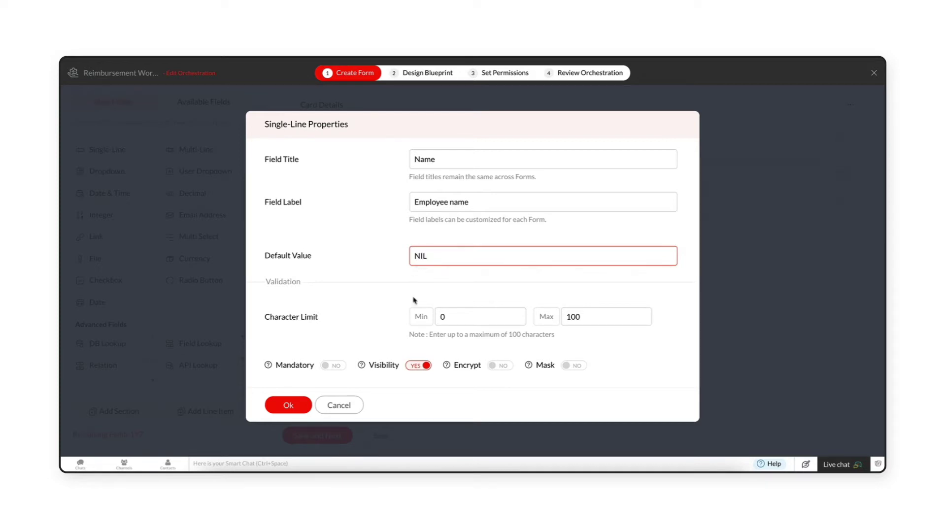
{"action": "left_click", "coordinate": [452, 319]}
- Limit the Employee name field to 1–75 characters, make it mandatory, and confirm its properties
{"action": "key", "text": "BackSpace"}
{"action": "type", "text": "1"}
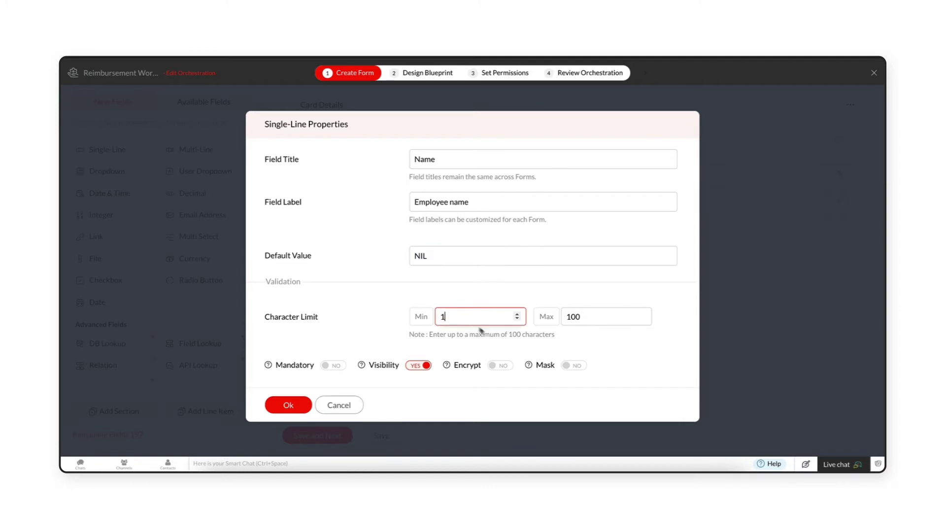
{"action": "left_click", "coordinate": [579, 318]}
{"action": "key", "text": "BackSpace"}
{"action": "key", "text": "BackSpace"}
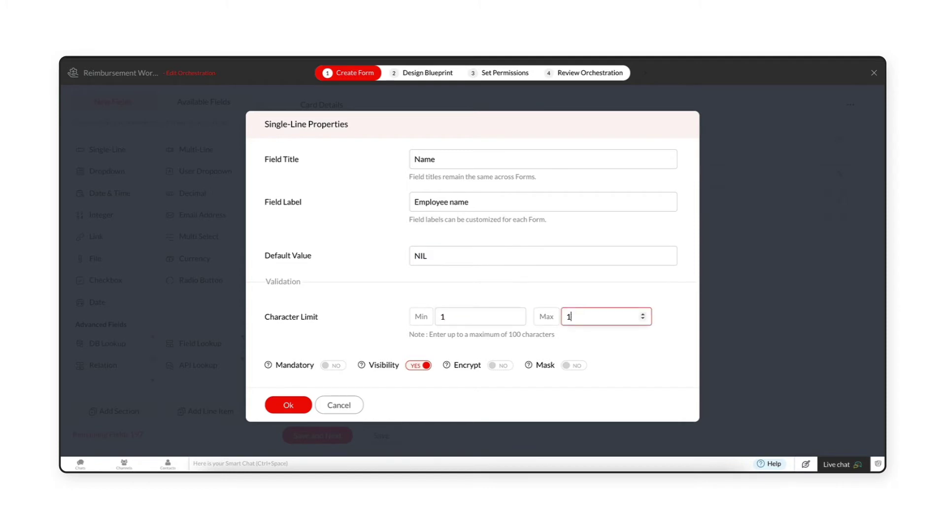
{"action": "type", "text": "75"}
{"action": "left_click", "coordinate": [334, 365]}
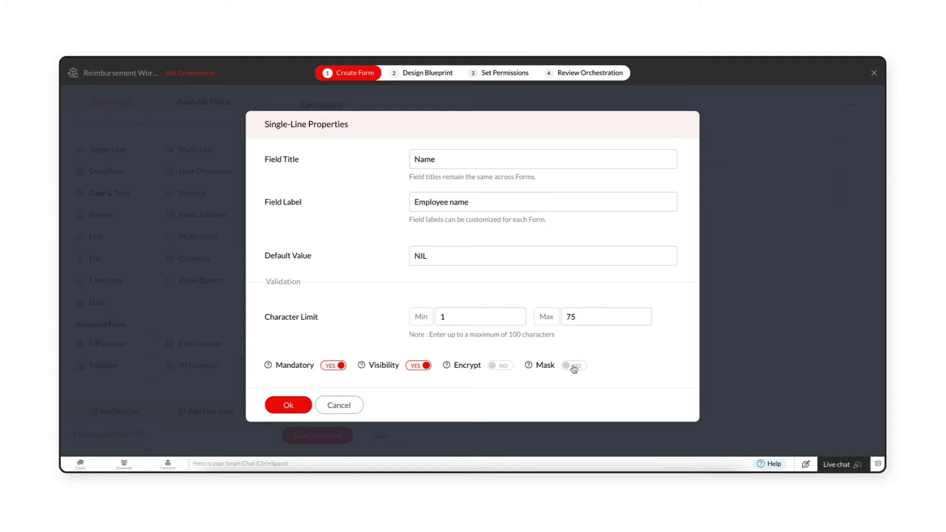
{"action": "left_click", "coordinate": [288, 405]}
- Hide the Employee name field from the Consultant and User profiles, then save the form and continue
{"action": "left_click", "coordinate": [554, 216]}
{"action": "left_click", "coordinate": [508, 258]}
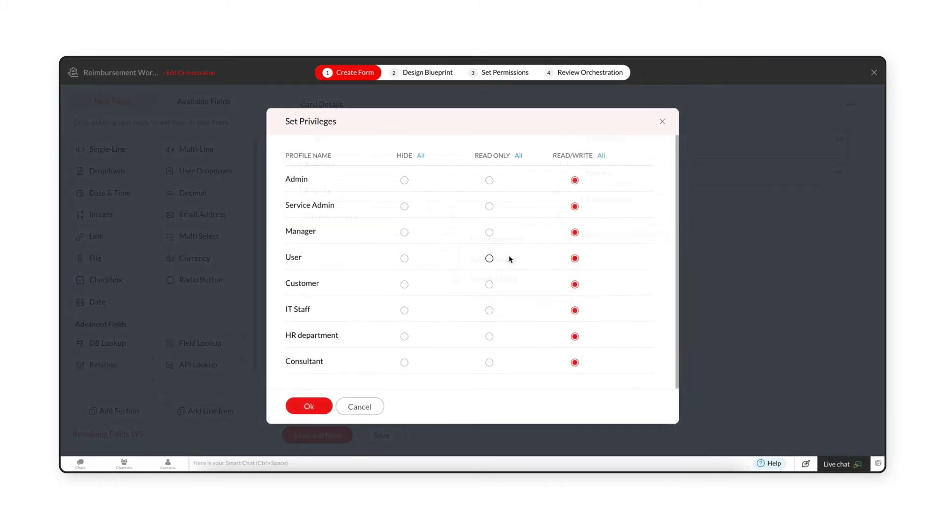
{"action": "left_click", "coordinate": [404, 363]}
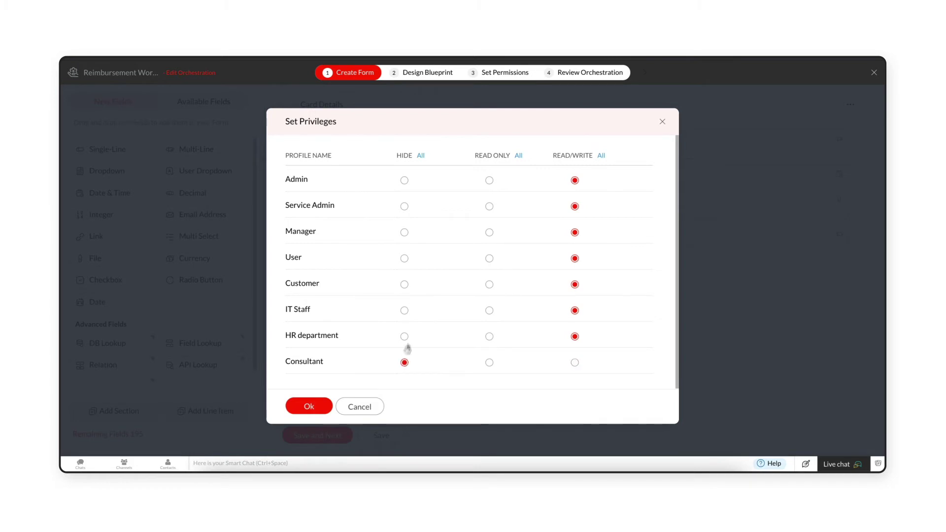
{"action": "left_click", "coordinate": [404, 258]}
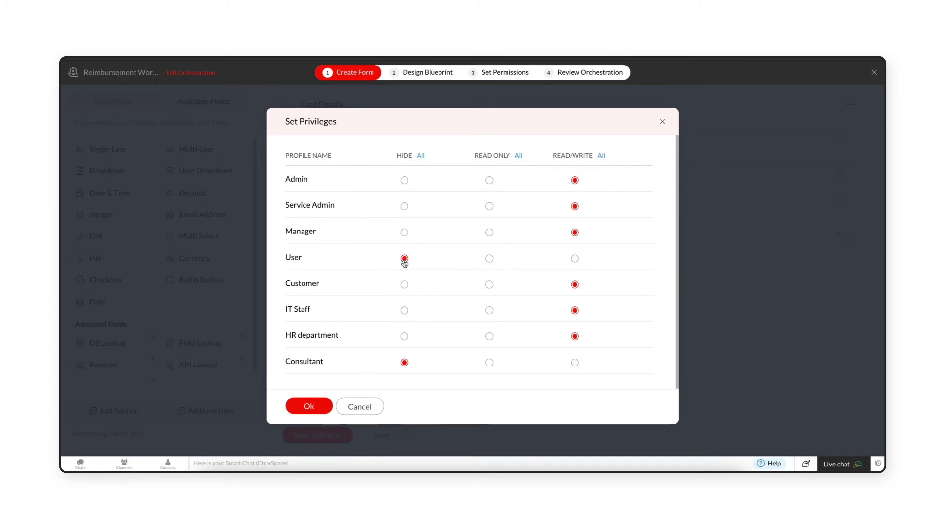
{"action": "left_click", "coordinate": [309, 407]}
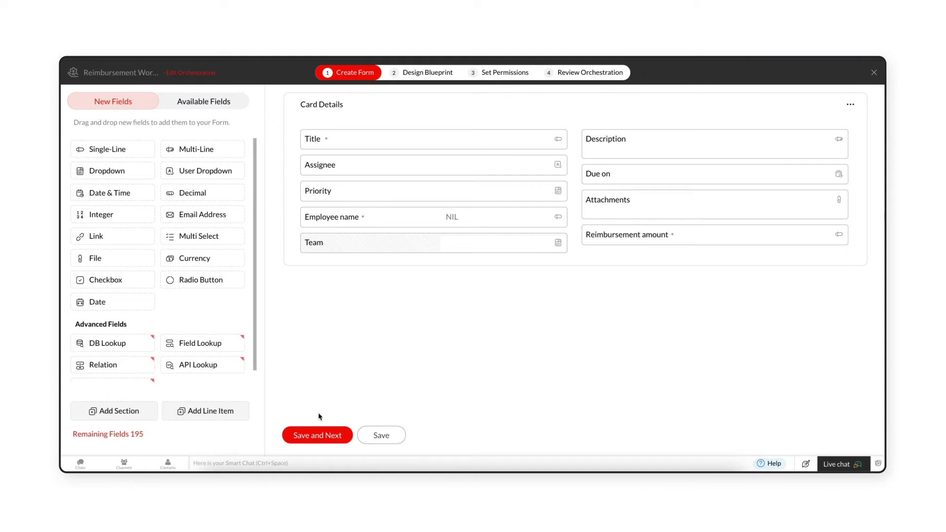
{"action": "left_click", "coordinate": [320, 435]}
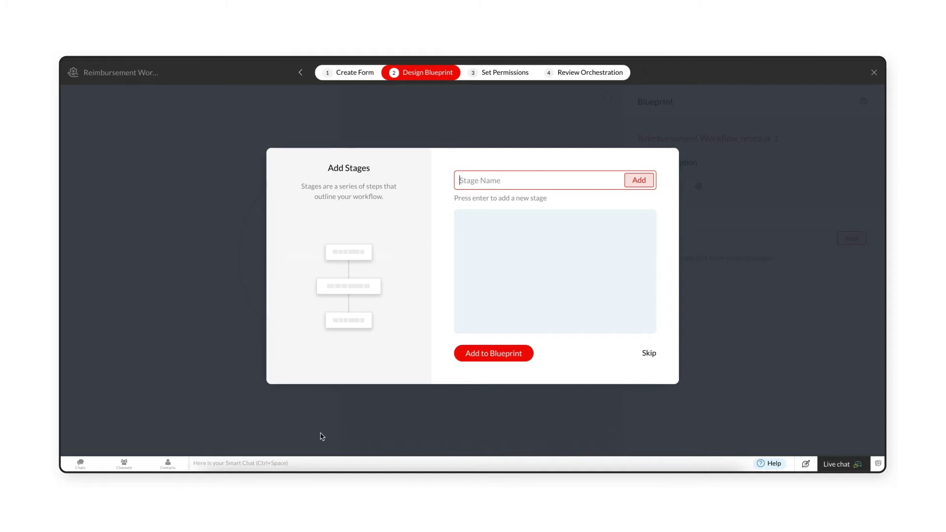
- Add New reimbursement request, Awaiting manager approval and Reimbursement review in-progress stages to the blueprint
{"action": "type", "text": "New r"}
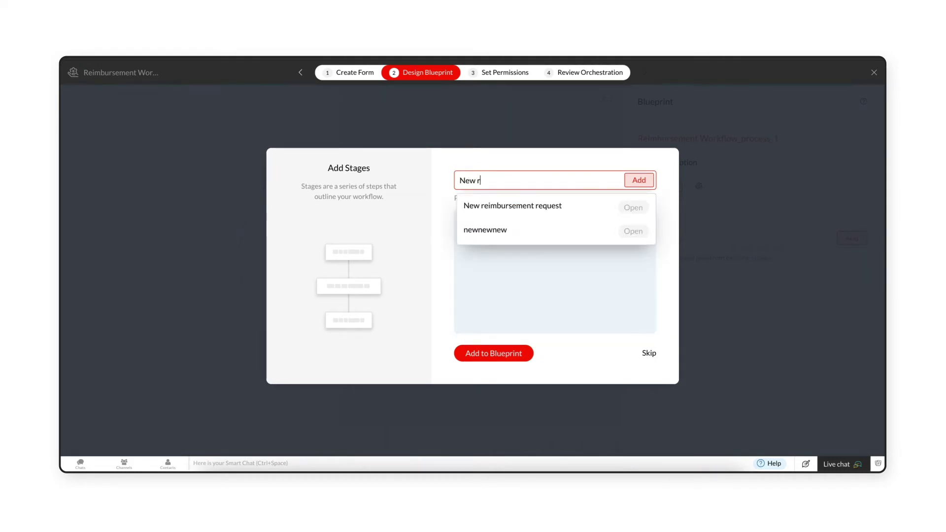
{"action": "type", "text": "e"}
{"action": "left_click", "coordinate": [493, 203]}
{"action": "type", "text": "Awaiting manager approval"}
{"action": "key", "text": "Return"}
{"action": "type", "text": "Reim"}
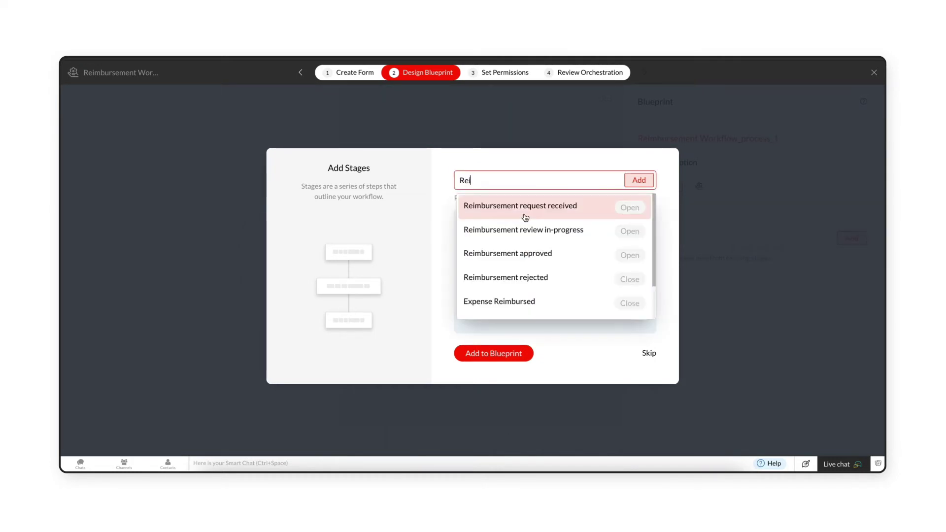
{"action": "left_click", "coordinate": [526, 228]}
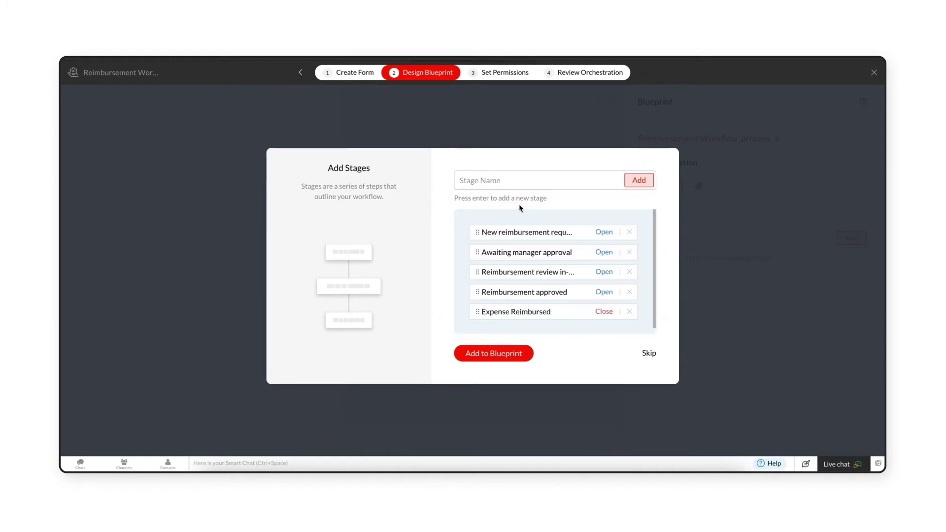
{"action": "left_click", "coordinate": [487, 354]}
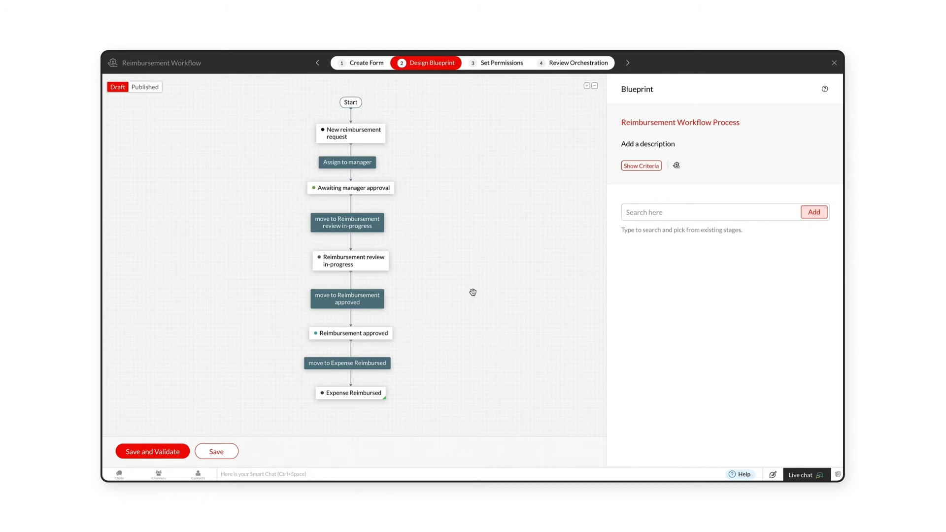
- Give the New reimbursement request stage a 2 work-hour deadline
{"action": "left_click", "coordinate": [386, 189]}
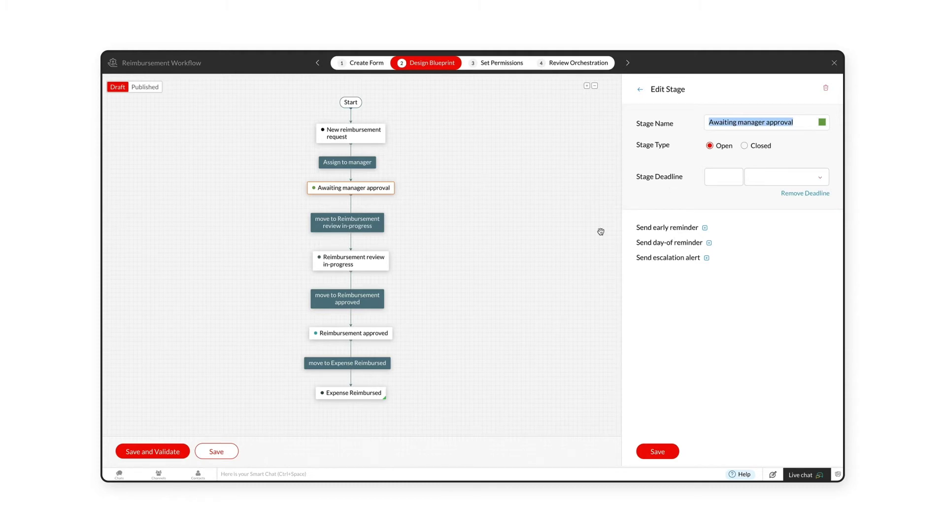
{"action": "left_click", "coordinate": [368, 138]}
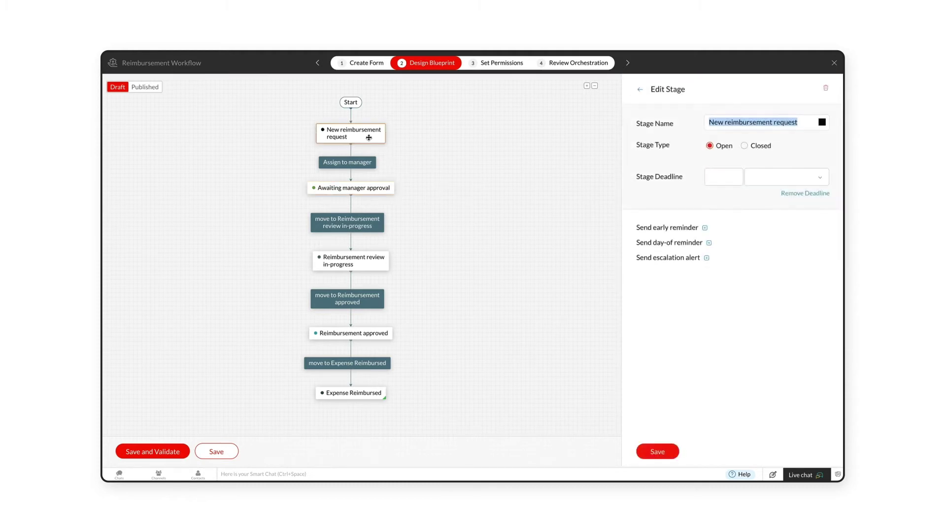
{"action": "left_click", "coordinate": [735, 177]}
{"action": "type", "text": "2"}
{"action": "left_click", "coordinate": [819, 178]}
{"action": "left_click", "coordinate": [783, 248]}
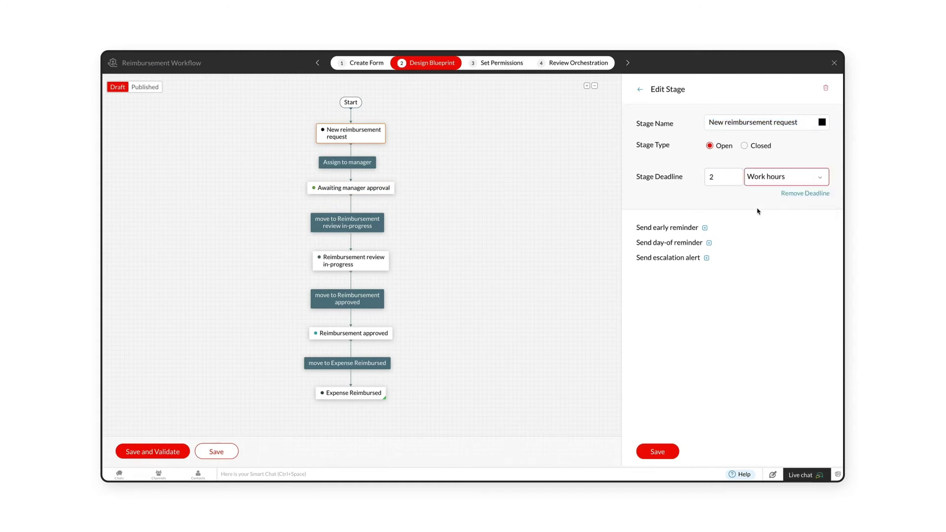
- Add an early reminder emailing the Assignee with the 'New request to HR associate' template, and save the stage
{"action": "left_click", "coordinate": [705, 228]}
{"action": "left_click", "coordinate": [575, 265]}
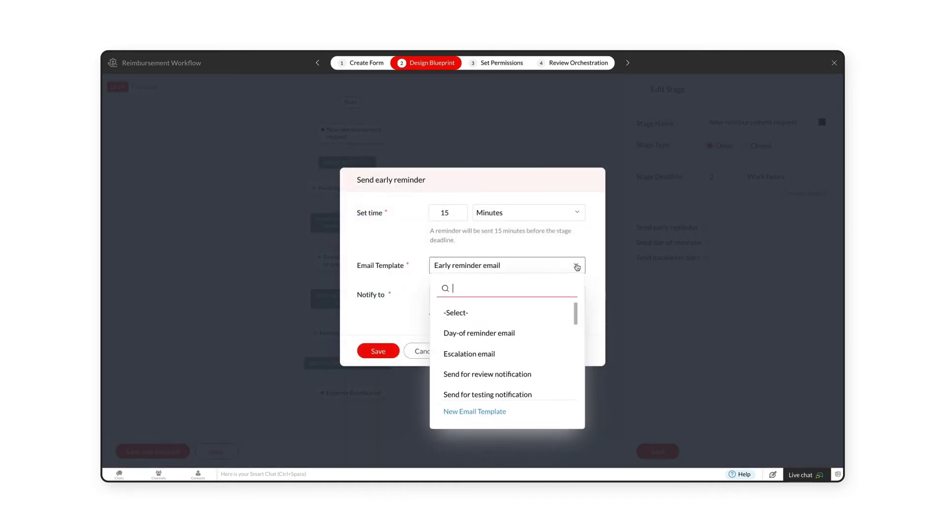
{"action": "type", "text": "New request"}
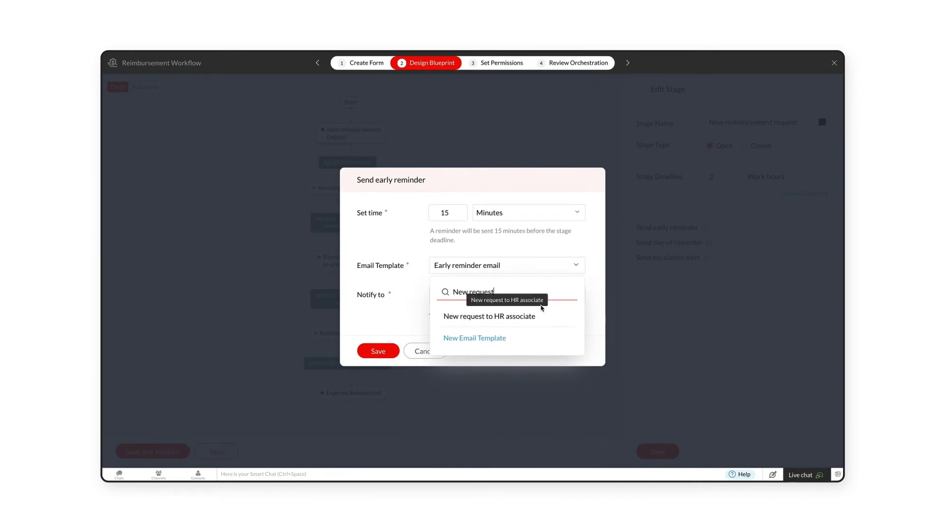
{"action": "left_click", "coordinate": [522, 316]}
{"action": "left_click", "coordinate": [501, 295]}
{"action": "left_click", "coordinate": [480, 323]}
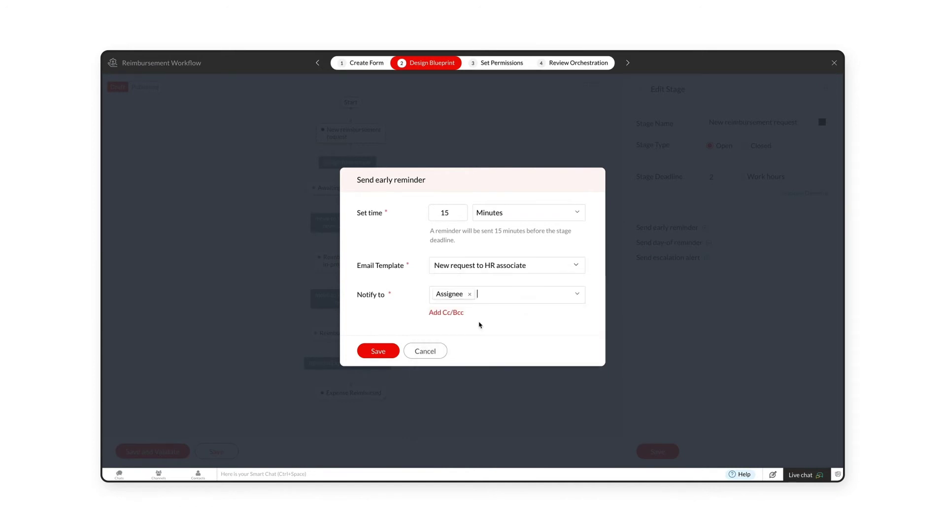
{"action": "left_click", "coordinate": [387, 354]}
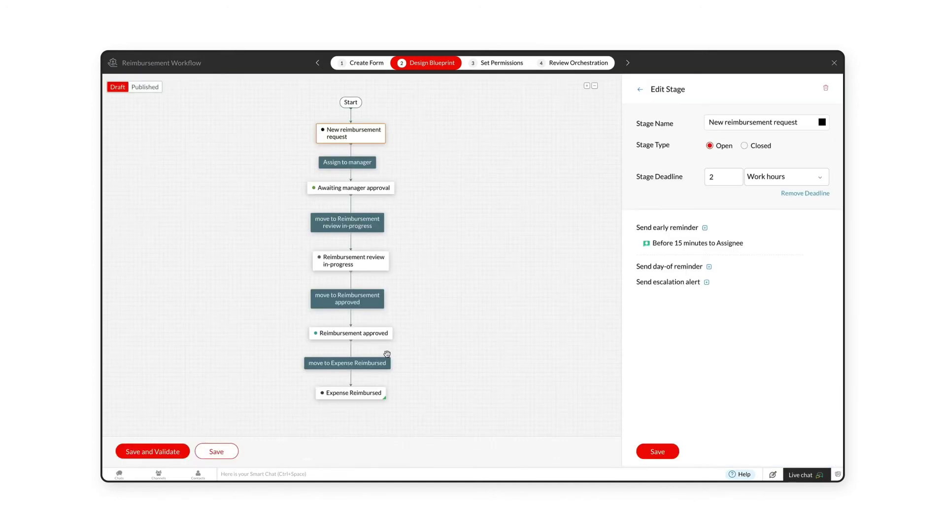
{"action": "left_click", "coordinate": [661, 451]}
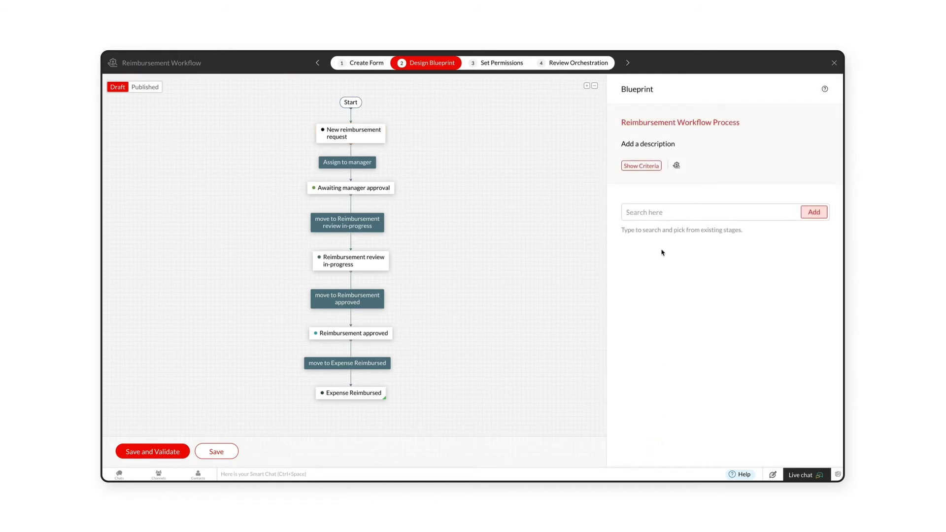
- Place the Reimbursement Rejection stage right of the flow and link New reimbursement request to it
{"action": "left_click", "coordinate": [662, 213]}
{"action": "type", "text": "Reimbursement Rejection"}
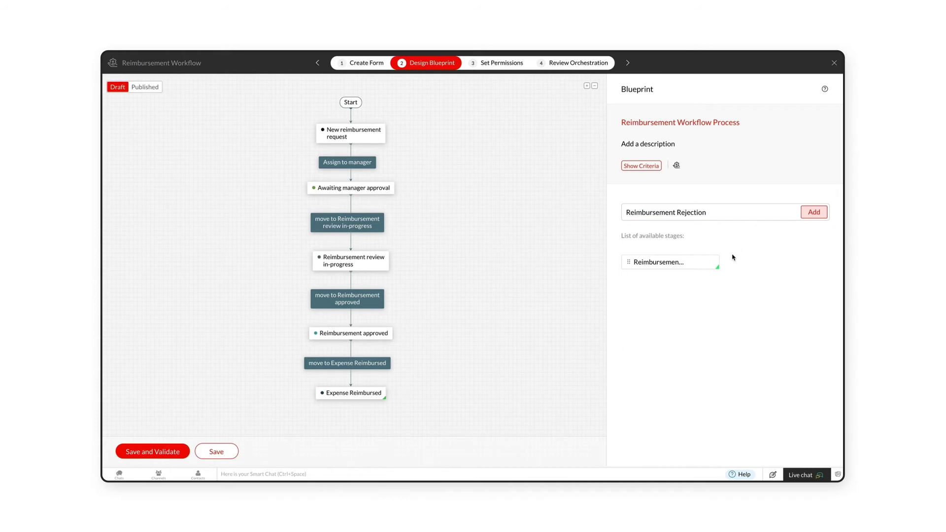
{"action": "left_click_drag", "start_coordinate": [676, 261], "coordinate": [483, 222]}
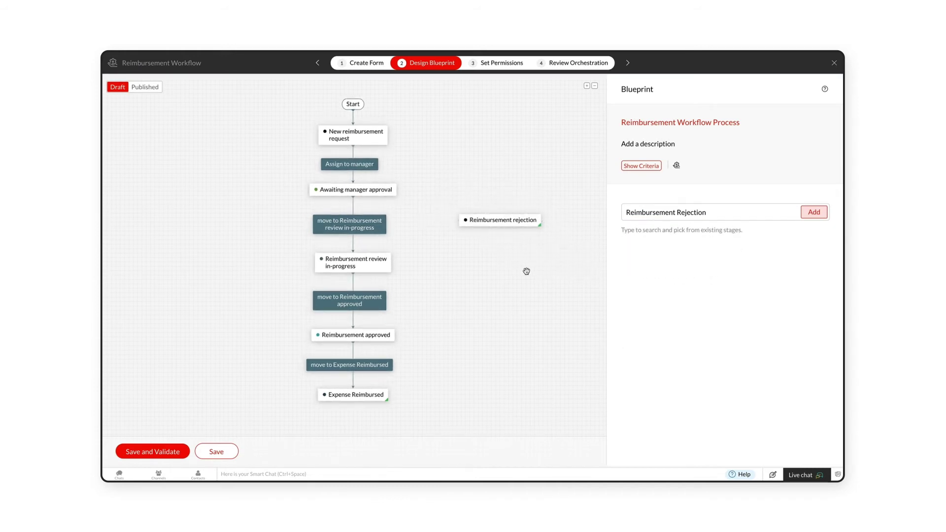
{"action": "mouse_move", "coordinate": [389, 138]}
{"action": "left_click_drag", "start_coordinate": [390, 138], "coordinate": [502, 215]}
- Name the transition 'Reject Request' with description 'Reject request at selected stages of the workflow' and save
{"action": "type", "text": "R"}
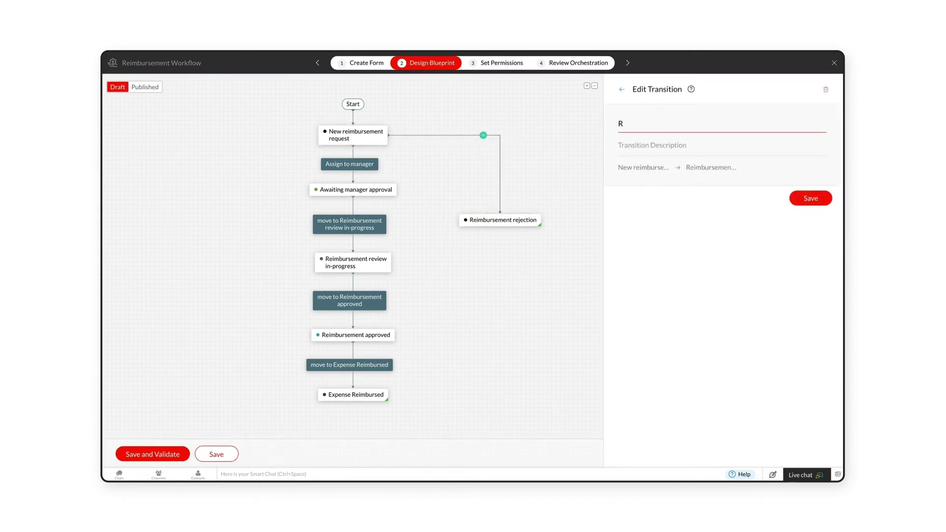
{"action": "type", "text": "eject Request"}
{"action": "key", "text": "Tab"}
{"action": "type", "text": "Reject request at selected stages of the workflow"}
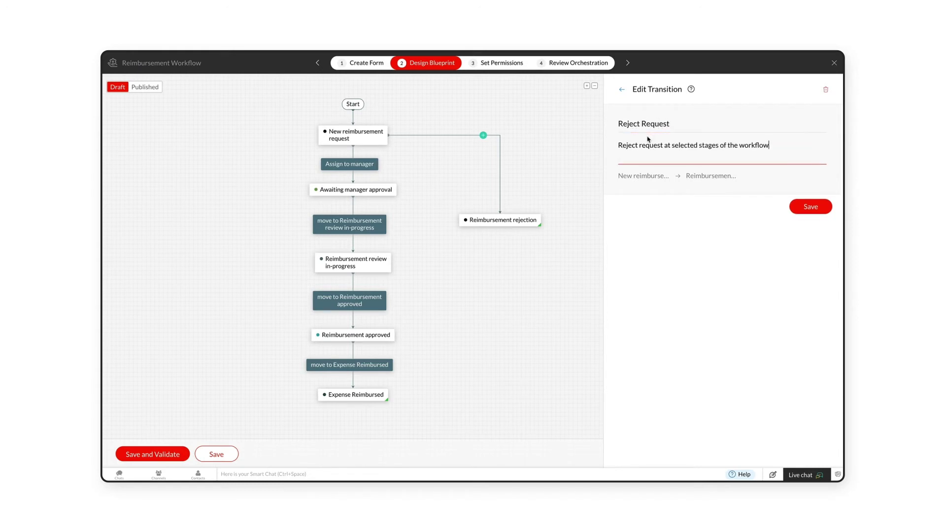
{"action": "left_click", "coordinate": [800, 206]}
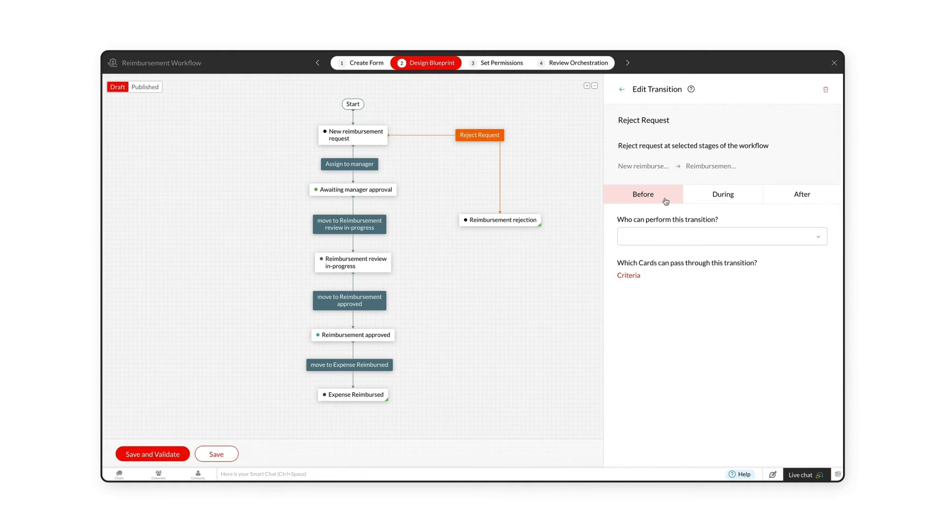
- Let the Assignee perform Reject Request, restricted to cards whose Priority is Critical
{"action": "left_click", "coordinate": [789, 236]}
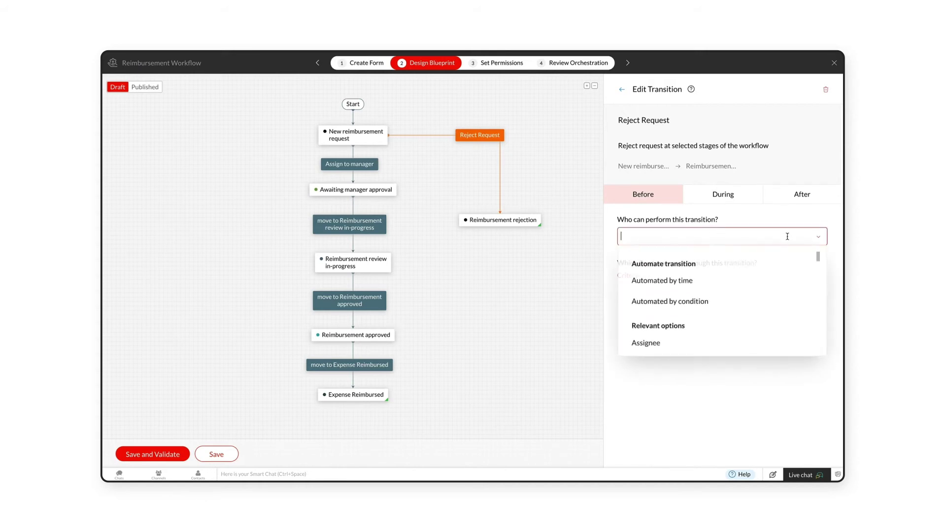
{"action": "left_click", "coordinate": [661, 348]}
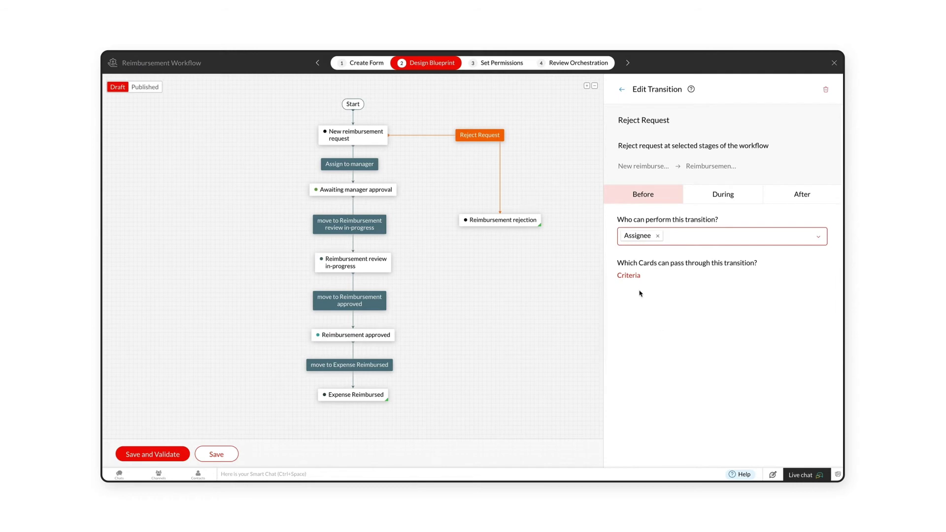
{"action": "left_click", "coordinate": [629, 276]}
{"action": "left_click", "coordinate": [308, 208]}
{"action": "left_click", "coordinate": [384, 241]}
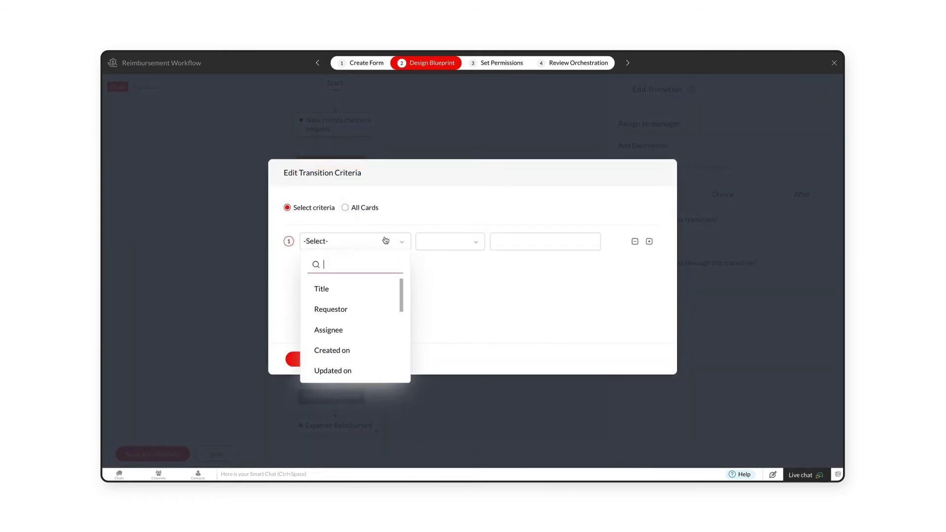
{"action": "type", "text": "pr"}
{"action": "left_click", "coordinate": [347, 295]}
{"action": "left_click", "coordinate": [527, 242]}
{"action": "left_click", "coordinate": [527, 352]}
{"action": "left_click", "coordinate": [310, 359]}
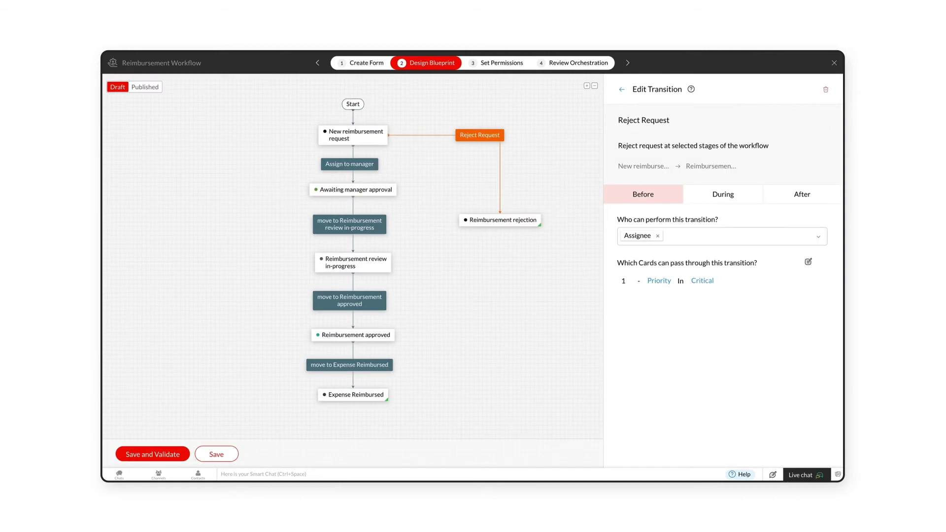
- Connect Awaiting manager approval to Reimbursement review in-progress with a 'Debug' transition described 'To Manage reimbursement system in case of any glitch'
{"action": "left_click_drag", "start_coordinate": [399, 190], "coordinate": [394, 266]}
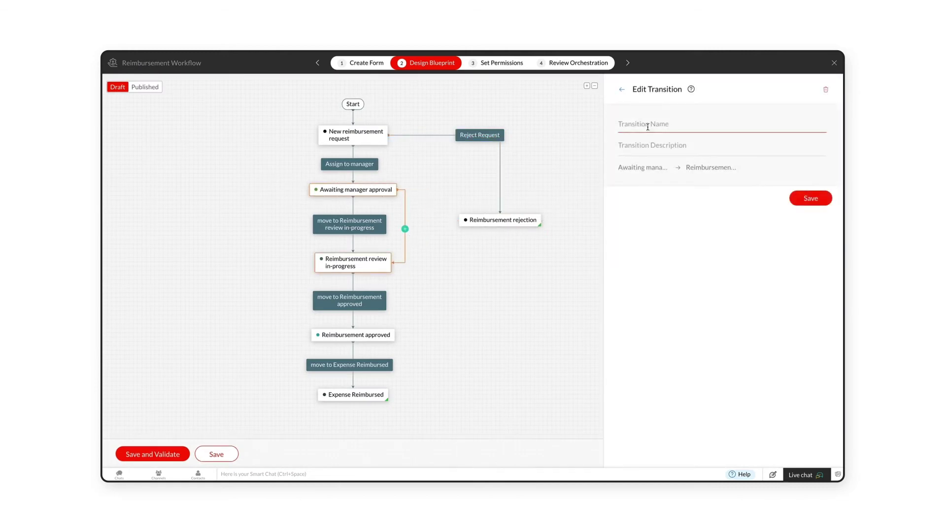
{"action": "type", "text": "Debug"}
{"action": "key", "text": "Tab"}
{"action": "type", "text": "To  Manage reimbursement"}
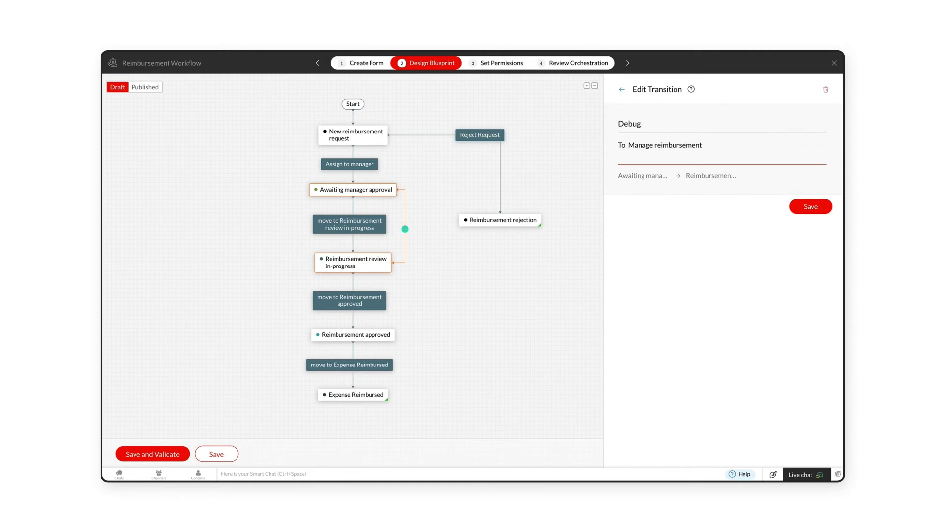
{"action": "type", "text": " system in case of any glitch"}
{"action": "left_click", "coordinate": [816, 209]}
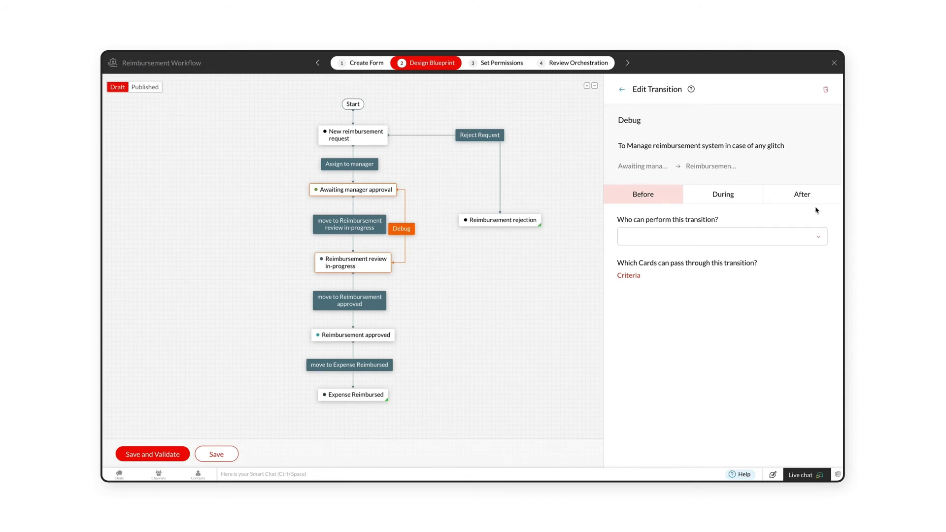
{"action": "left_click", "coordinate": [663, 238]}
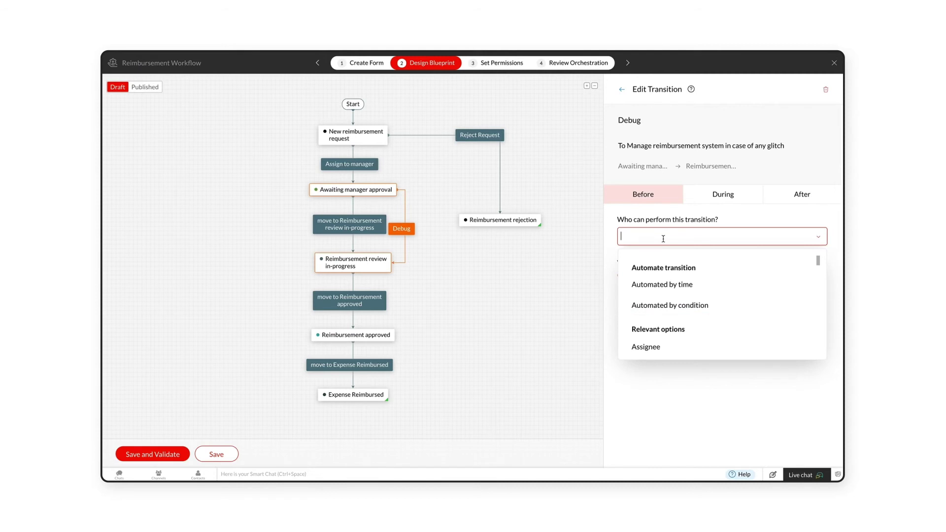
{"action": "left_click", "coordinate": [734, 198]}
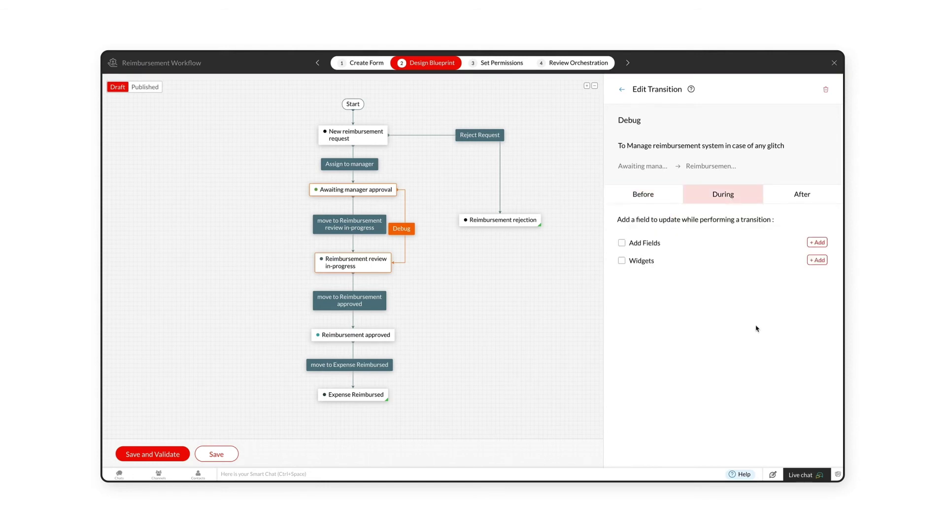
- Make the Debug transition update the Description field during the transition
{"action": "left_click", "coordinate": [622, 242]}
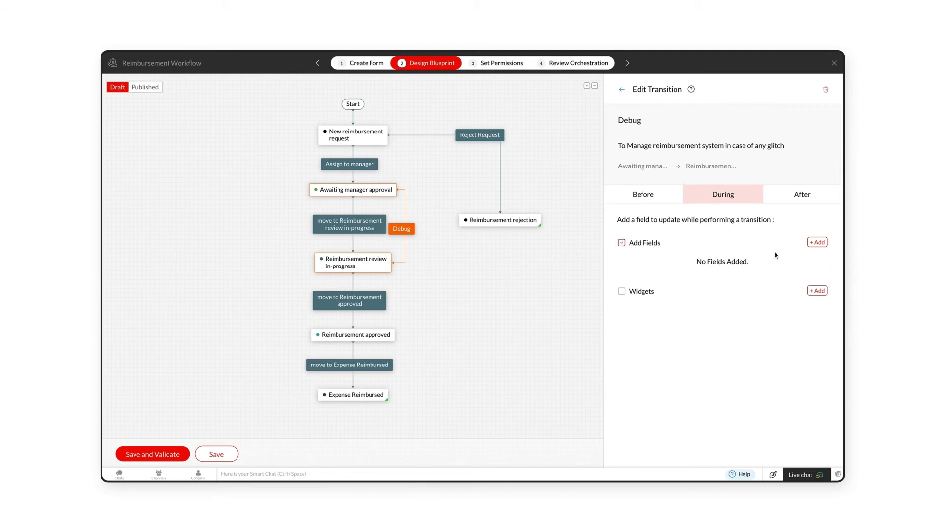
{"action": "left_click", "coordinate": [824, 245]}
{"action": "left_click", "coordinate": [814, 280]}
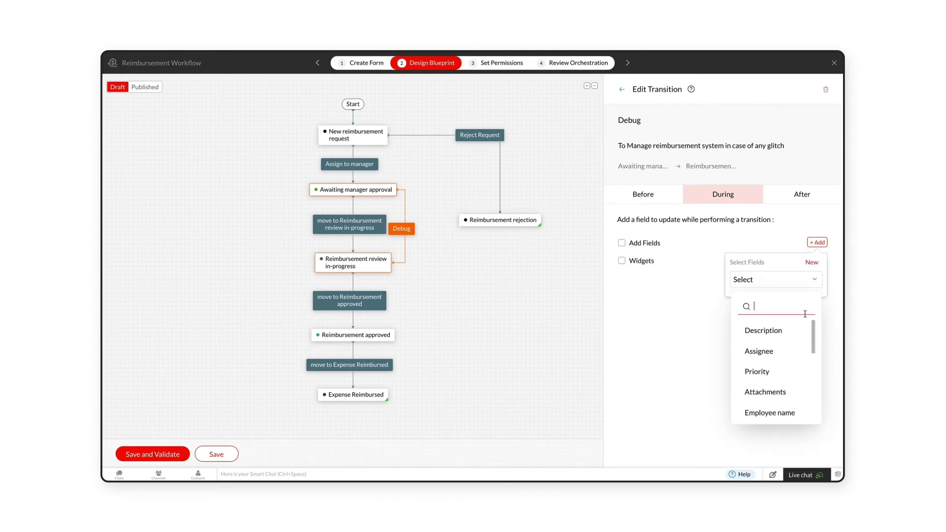
{"action": "left_click", "coordinate": [799, 331]}
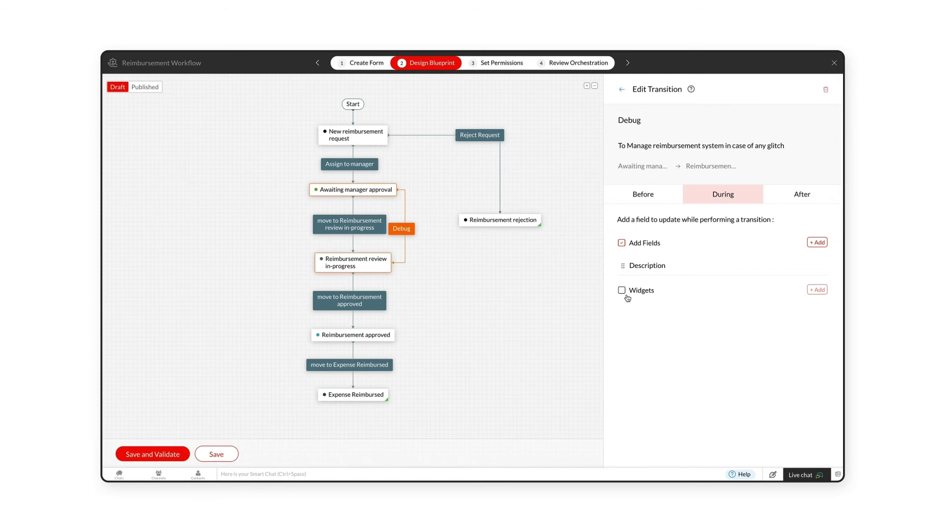
{"action": "left_click", "coordinate": [805, 202]}
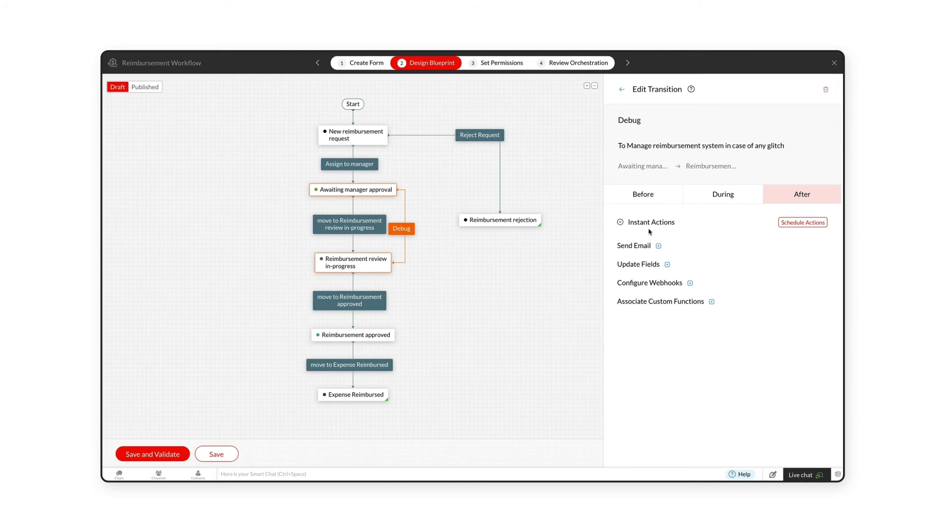
- Add the Notify assignee email alert after the Debug transition, then save and validate the blueprint
{"action": "left_click", "coordinate": [658, 246]}
{"action": "scroll", "coordinate": [437, 274], "scroll_direction": "down", "scroll_amount": 5}
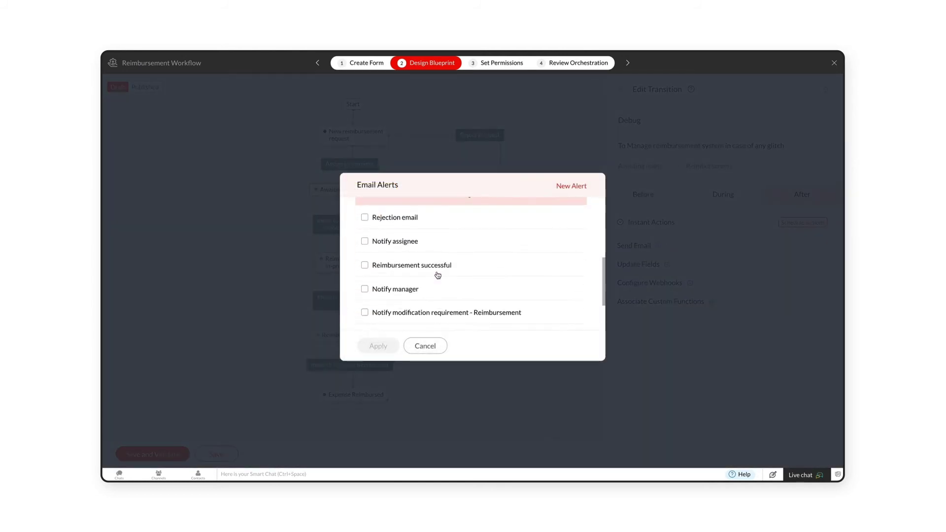
{"action": "left_click", "coordinate": [365, 227]}
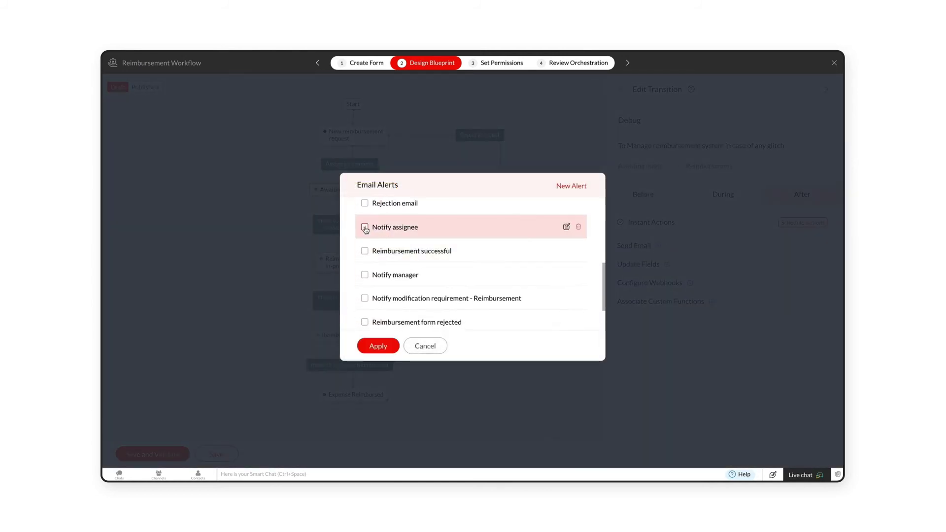
{"action": "left_click", "coordinate": [378, 346]}
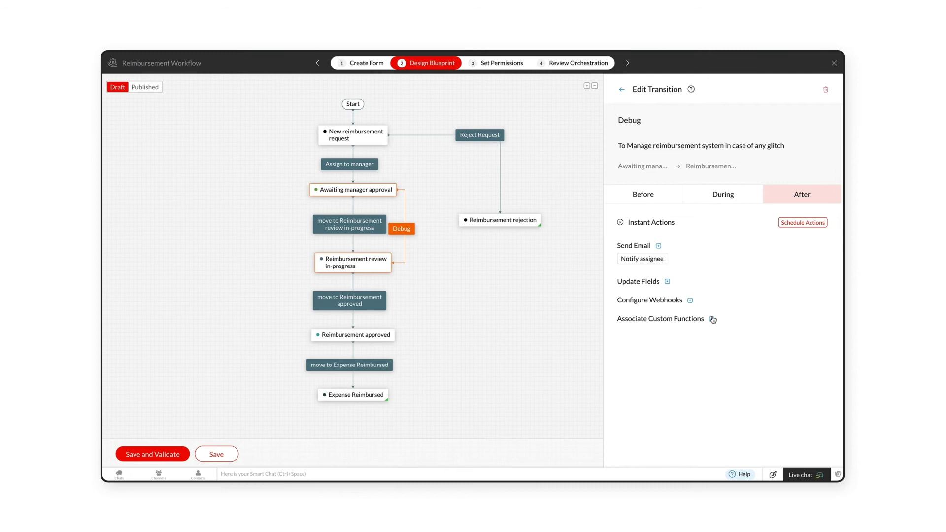
{"action": "left_click", "coordinate": [181, 453]}
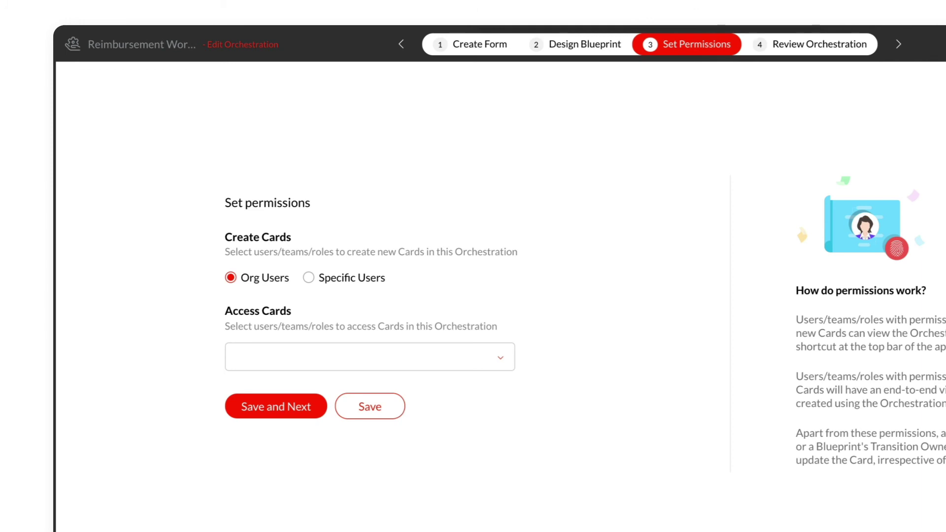
- Grant card access to the HR team and the HR - Associate role, then save and proceed to review
{"action": "left_click", "coordinate": [336, 351]}
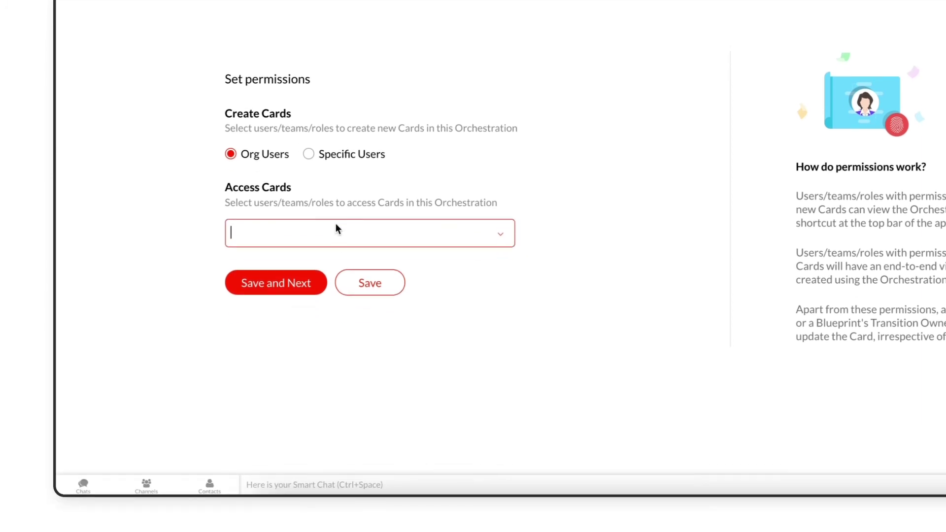
{"action": "type", "text": "hr"}
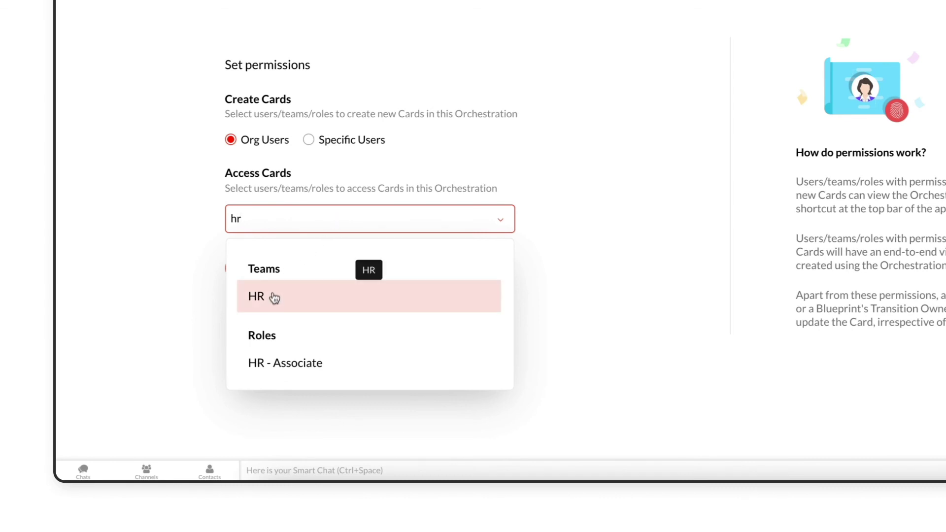
{"action": "left_click", "coordinate": [272, 301]}
{"action": "type", "text": "hr"}
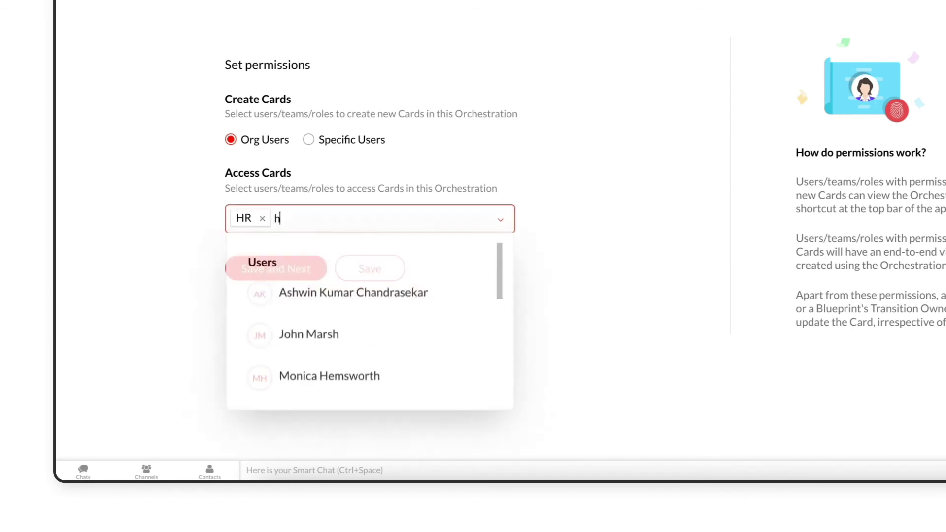
{"action": "left_click", "coordinate": [290, 331]}
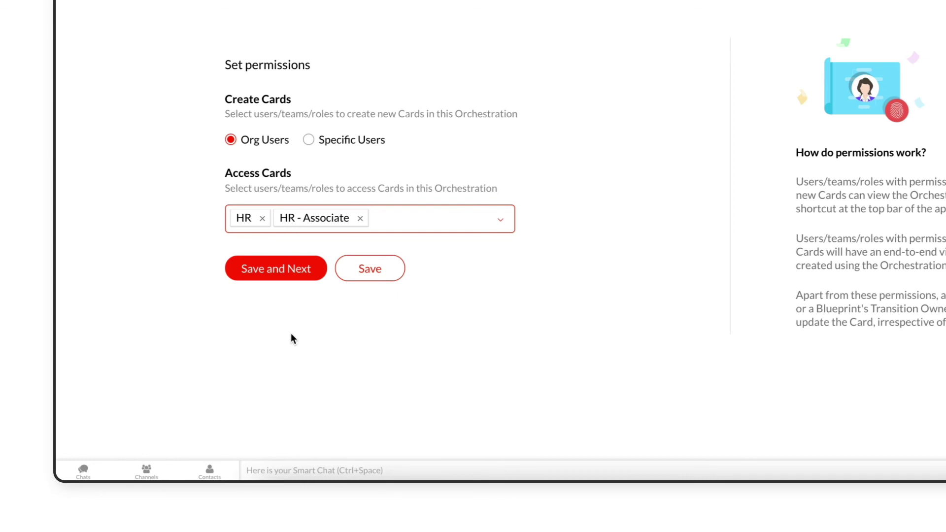
{"action": "left_click", "coordinate": [280, 272]}
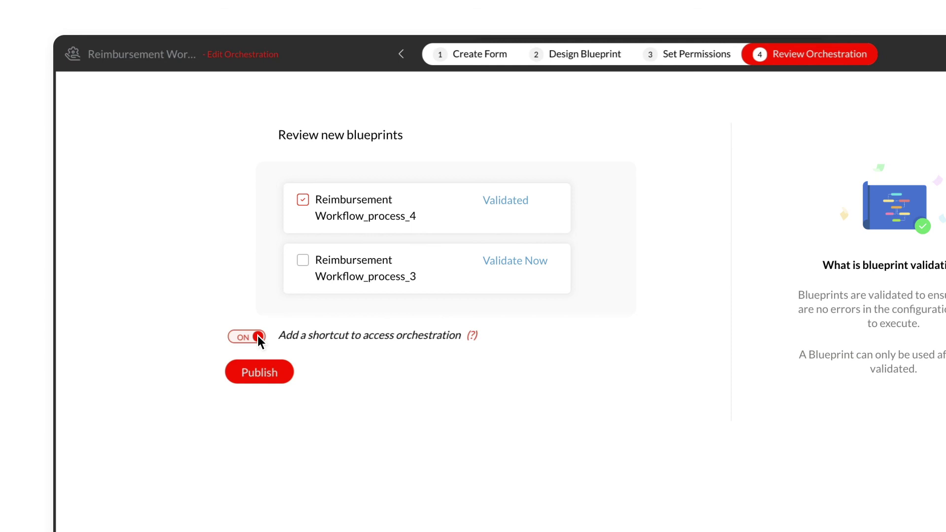
- Publish the Reimbursement Workflow orchestration from the review step
{"action": "left_click", "coordinate": [253, 374]}
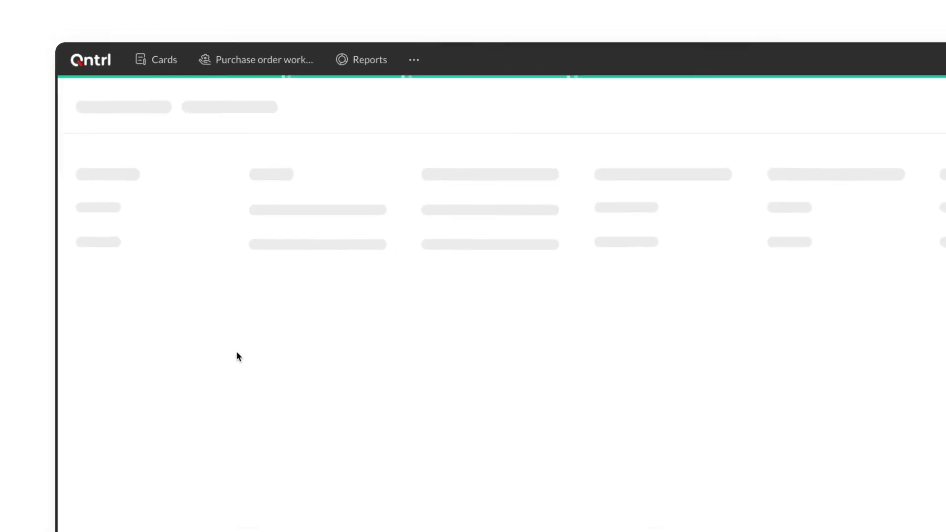